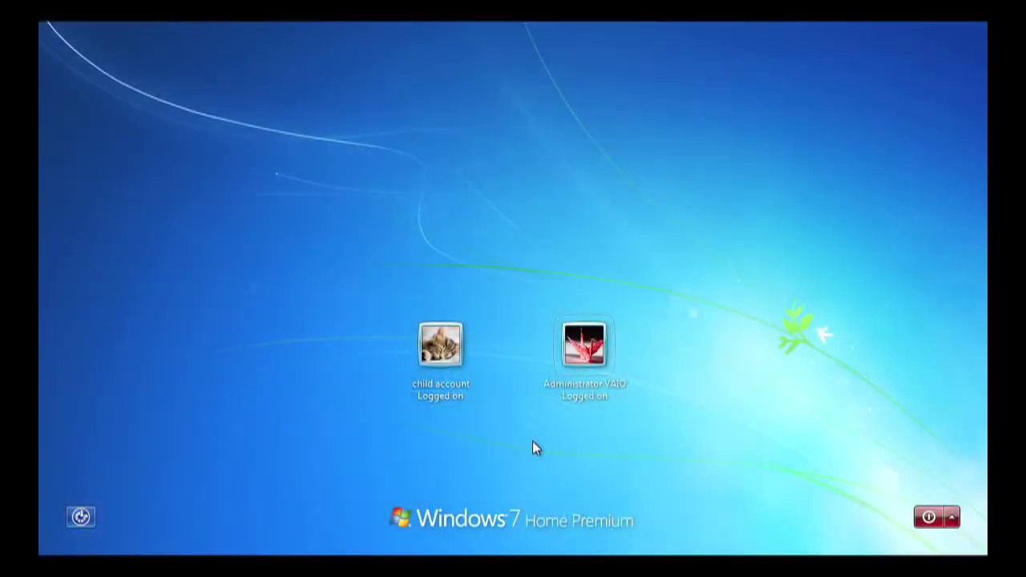
Step: Sign in to the Administrator VAIO account with its password
left_click(583, 384)
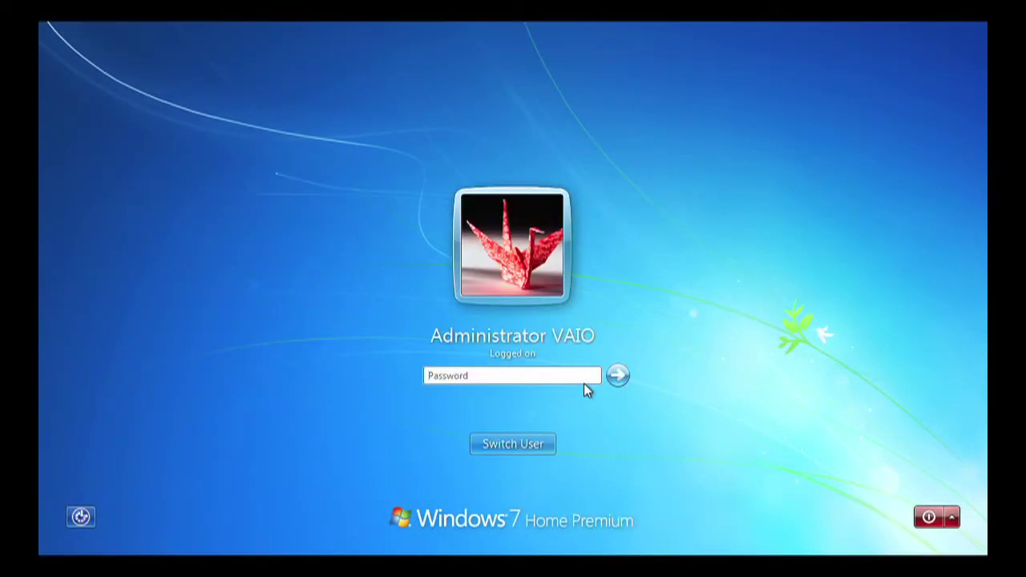
type("****")
left_click(617, 375)
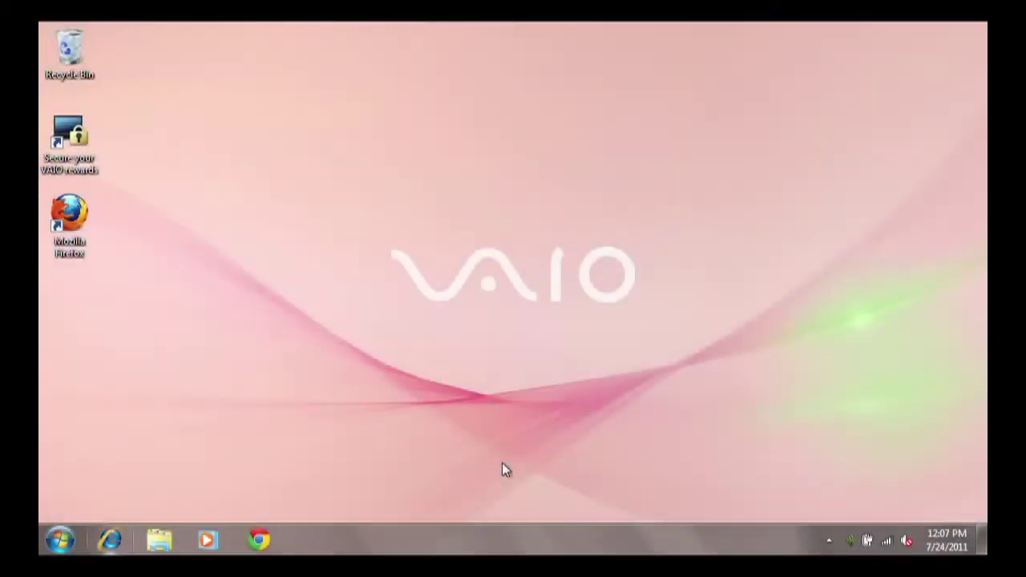
left_click(63, 541)
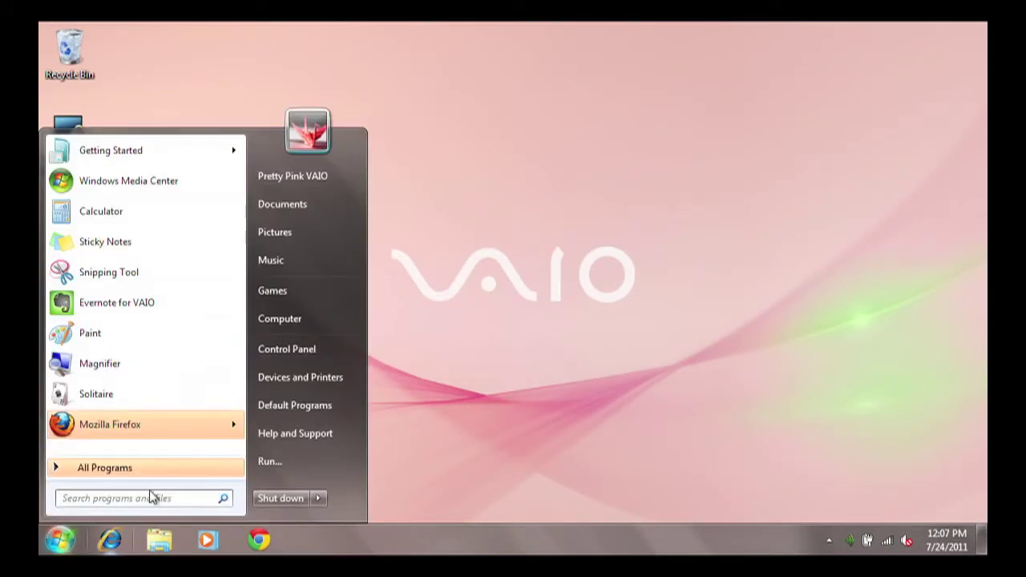
Step: Open User Accounts in Control Panel through a 'user' search and start creating a new account
left_click(288, 351)
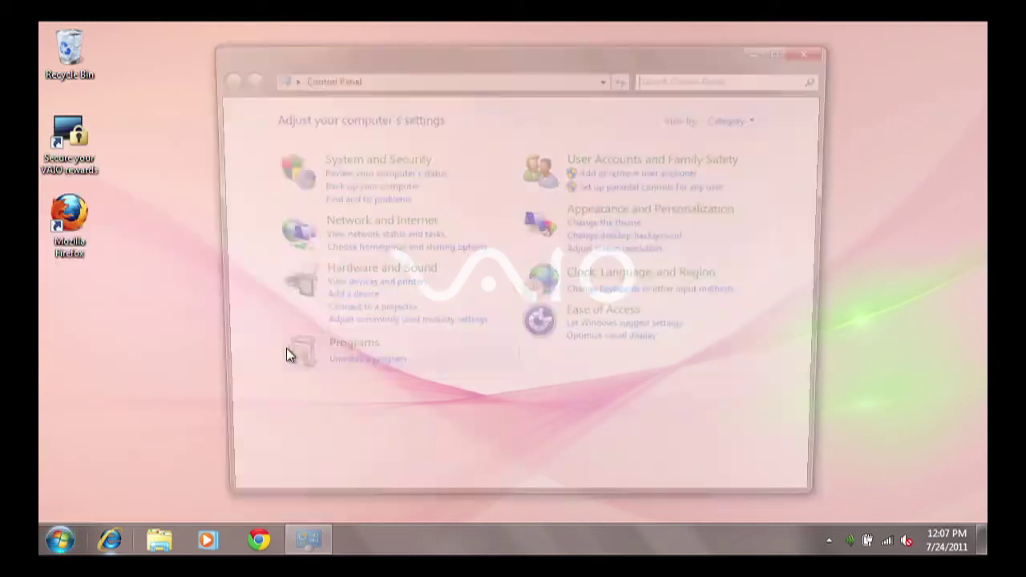
type("u")
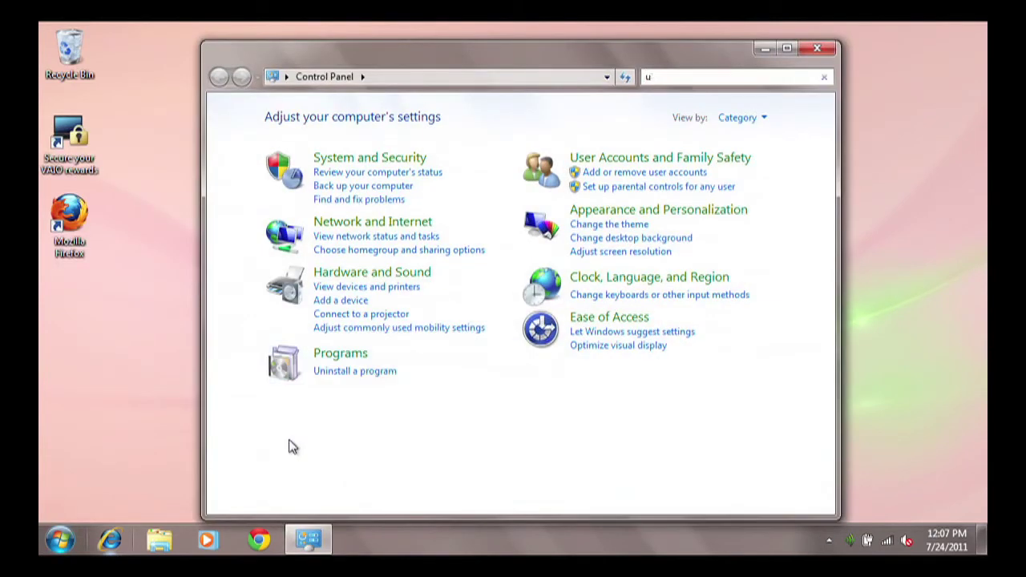
type("ser")
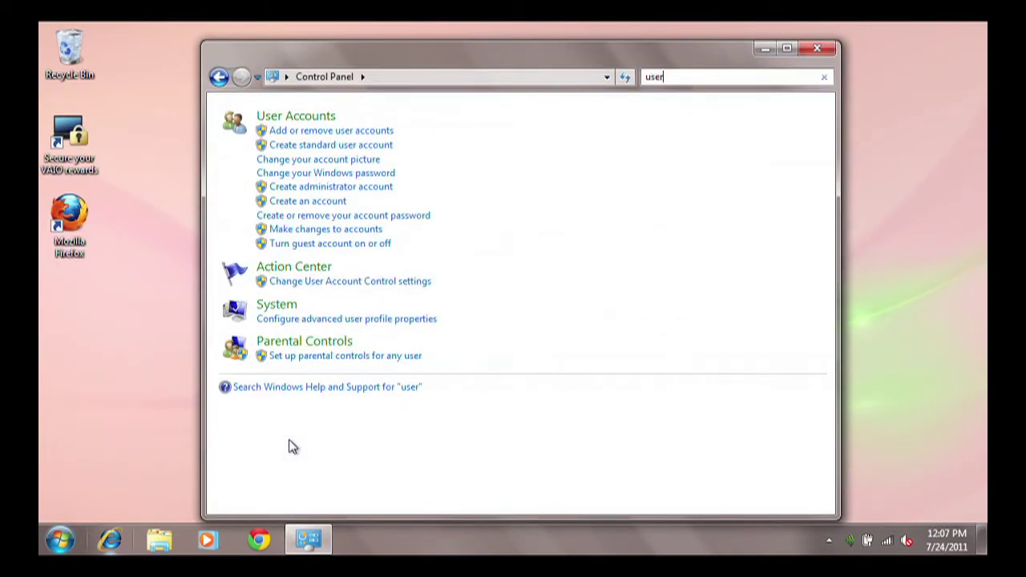
left_click(296, 117)
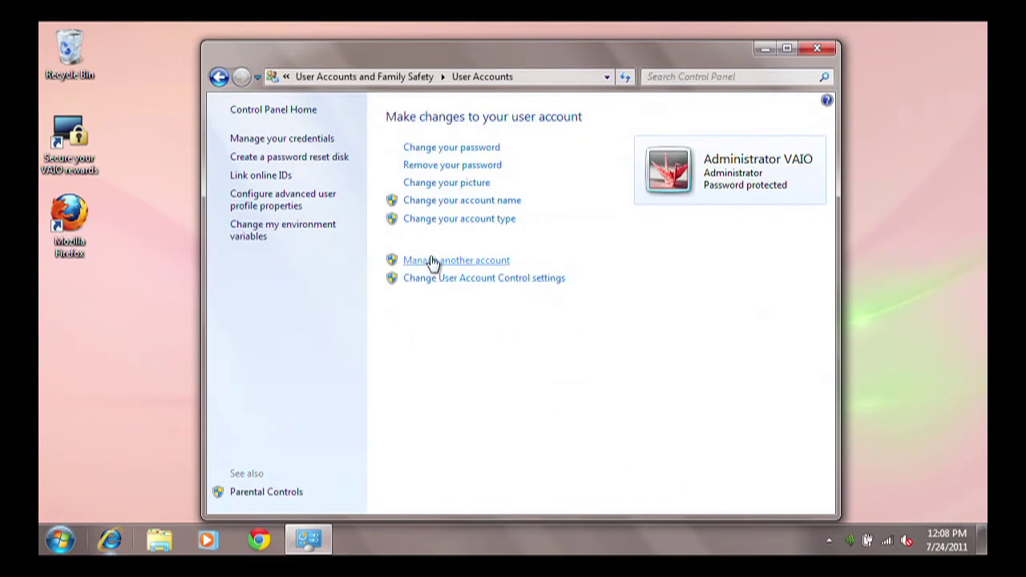
left_click(430, 258)
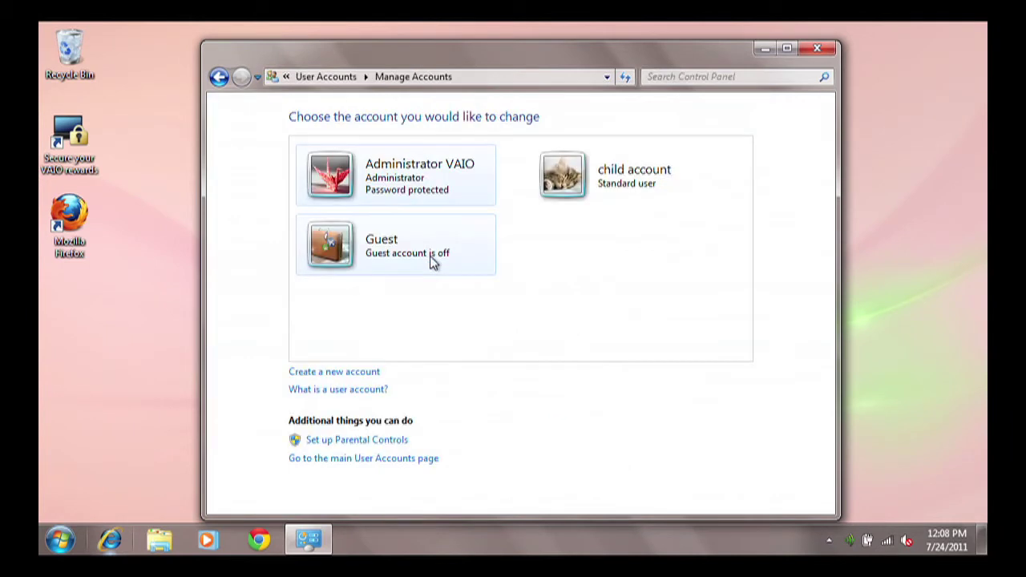
left_click(345, 373)
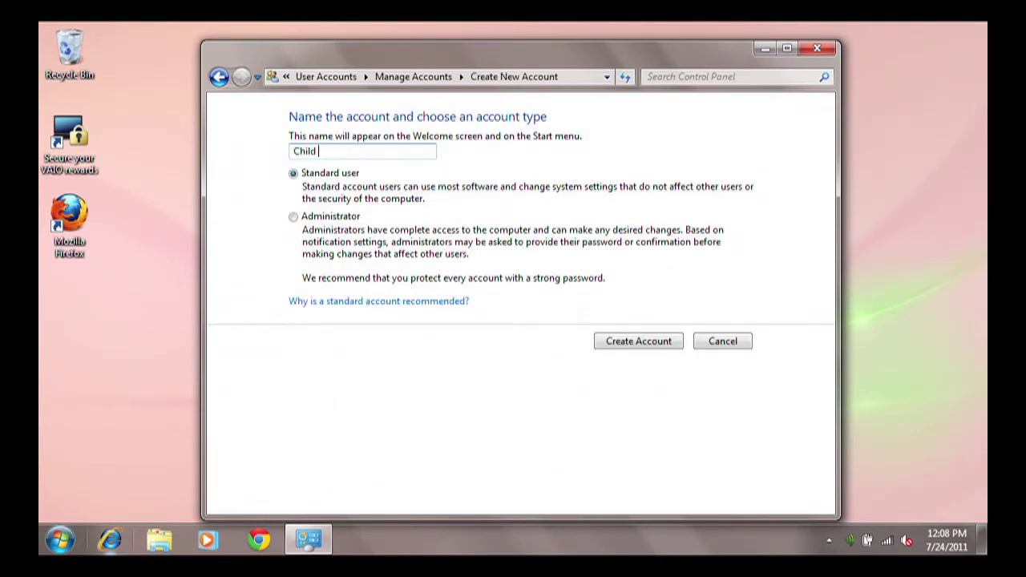
Step: Create the standard account 'Child Number 2' and open its password setup
type("Child Number")
left_click(632, 342)
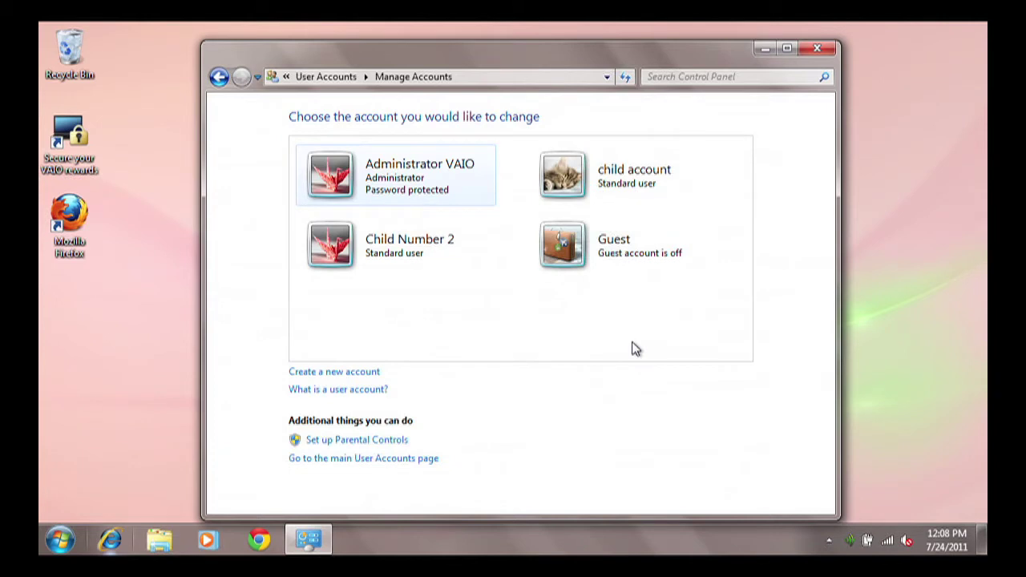
left_click(437, 245)
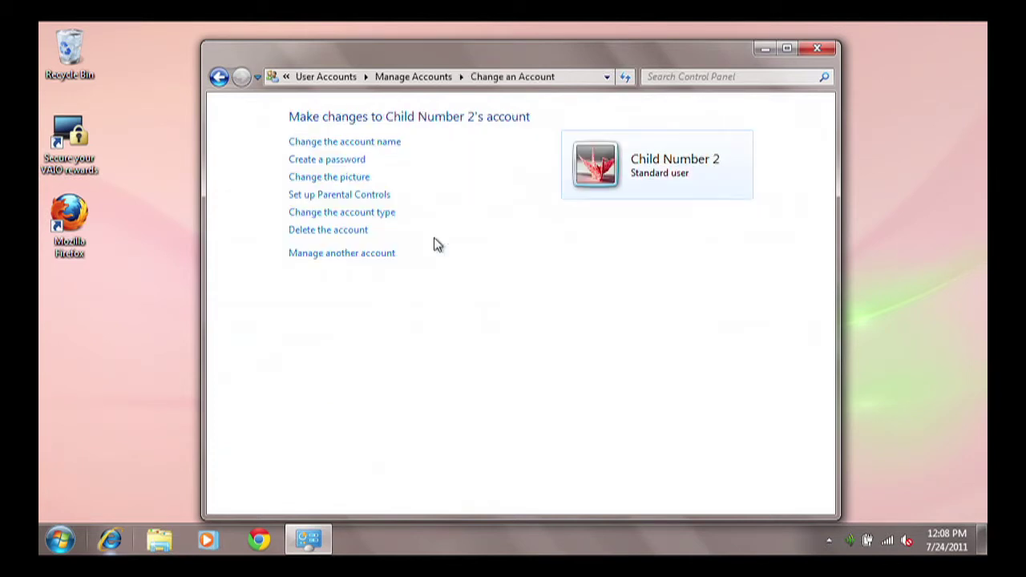
left_click(351, 163)
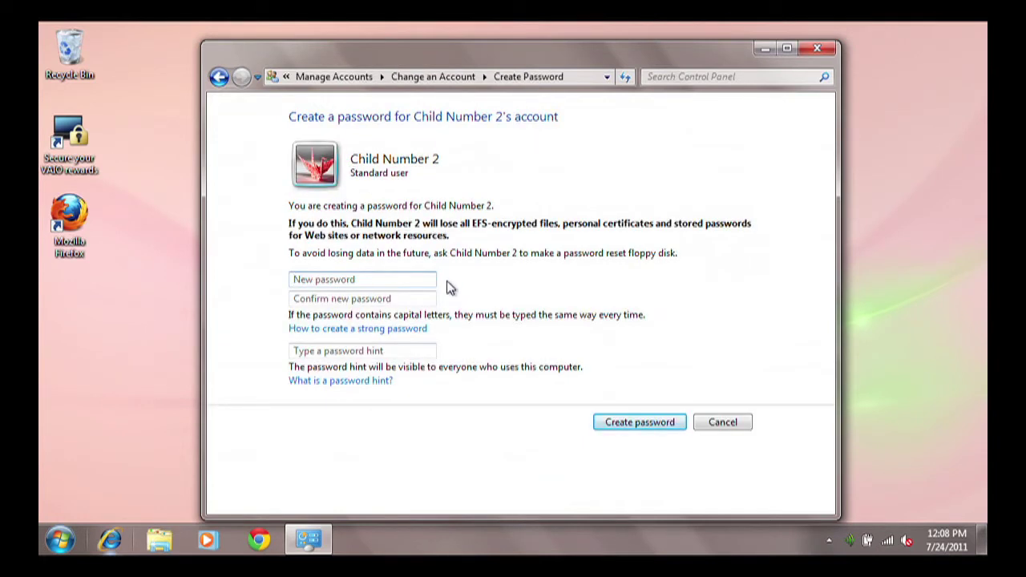
Step: Enter and confirm a new password for Child Number 2 and save it
type("abc")
type("a")
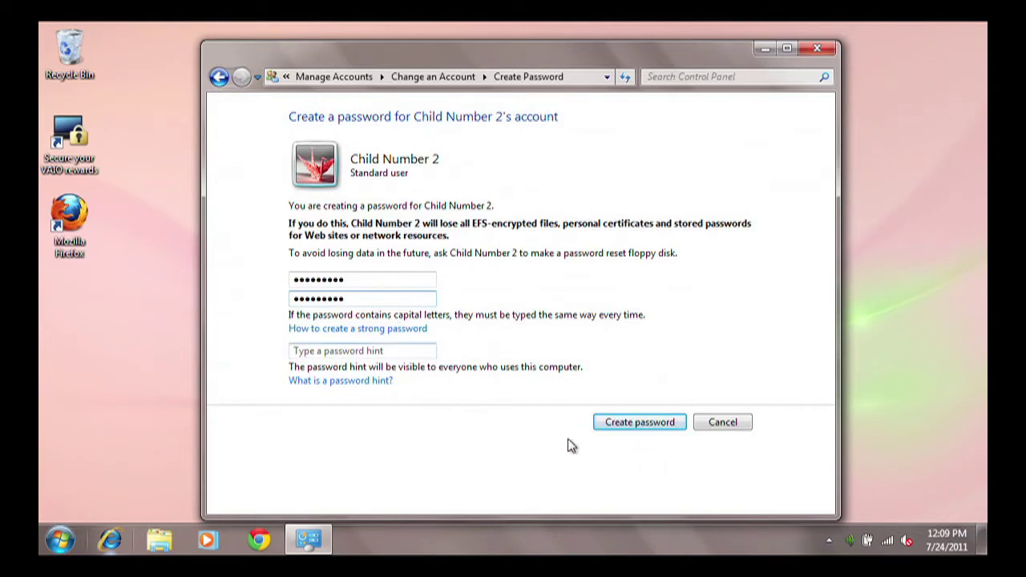
left_click(606, 423)
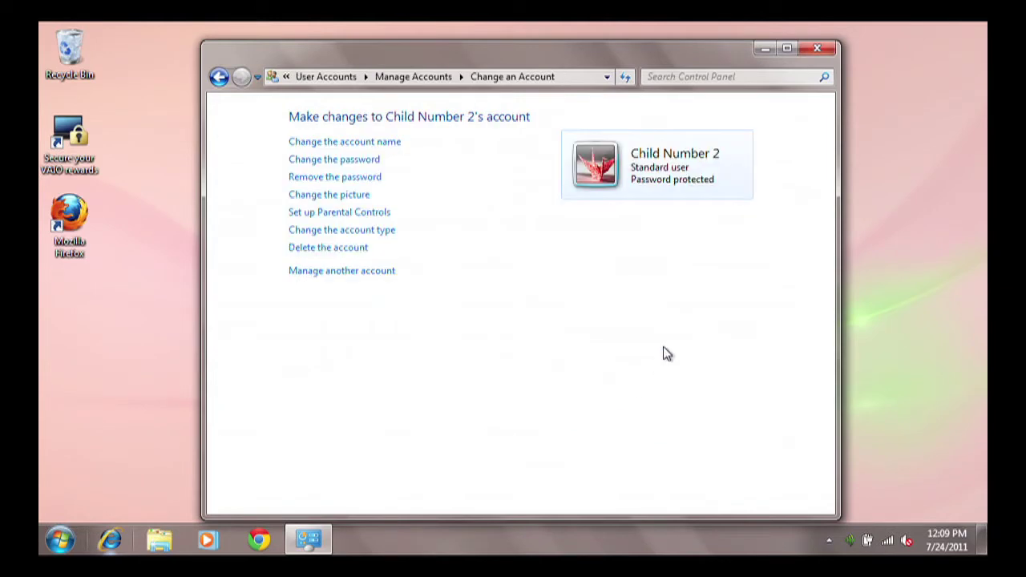
Step: Reopen Control Panel and reach Parental Controls through a 'parent' search
left_click(811, 47)
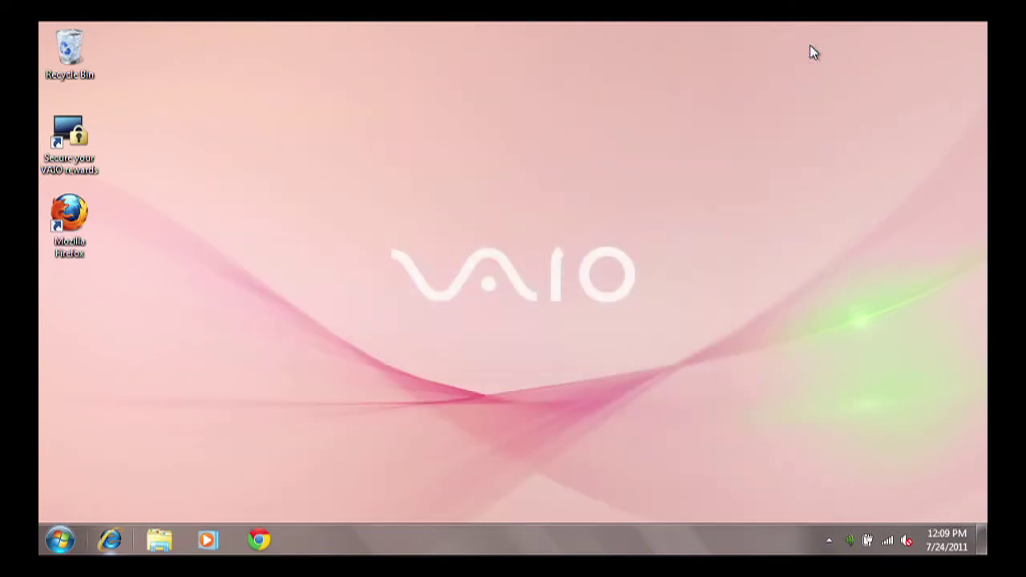
left_click(61, 540)
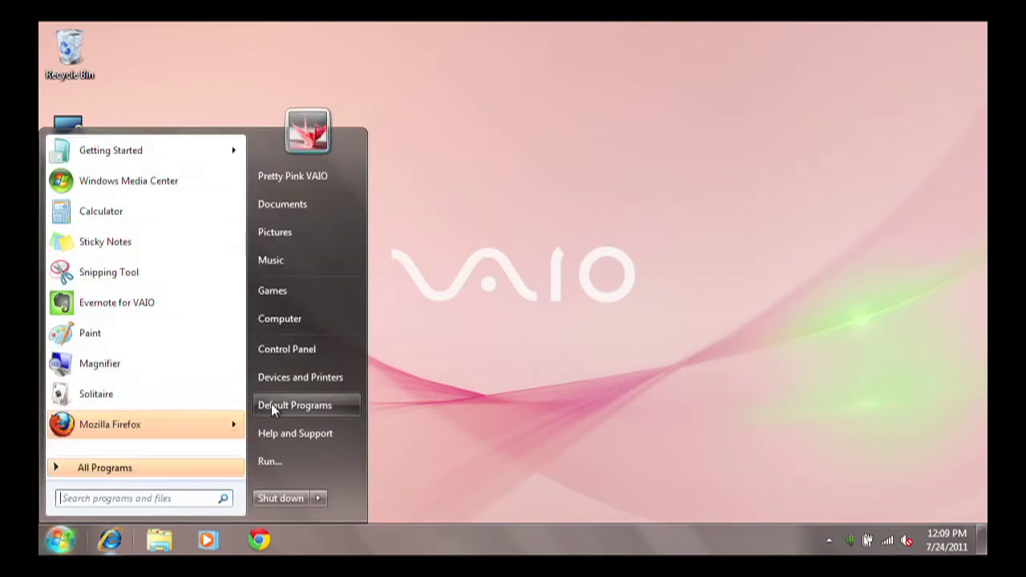
left_click(293, 351)
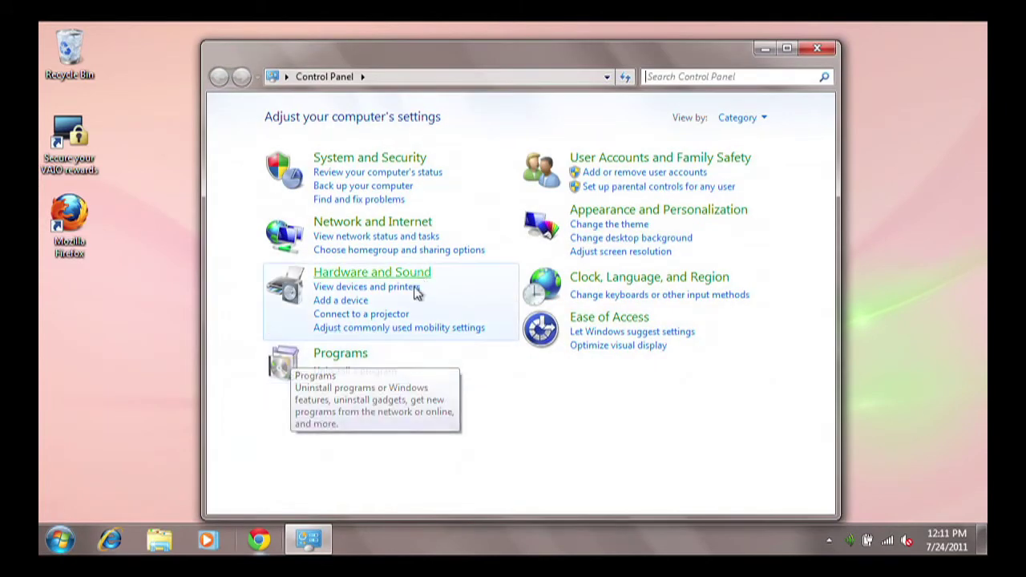
type("paren")
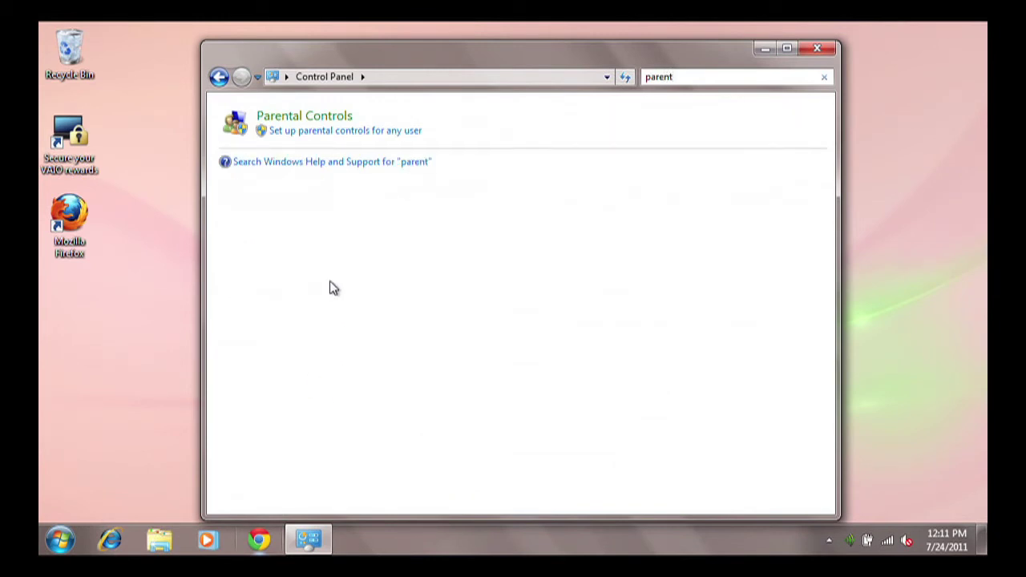
type("t")
left_click(312, 120)
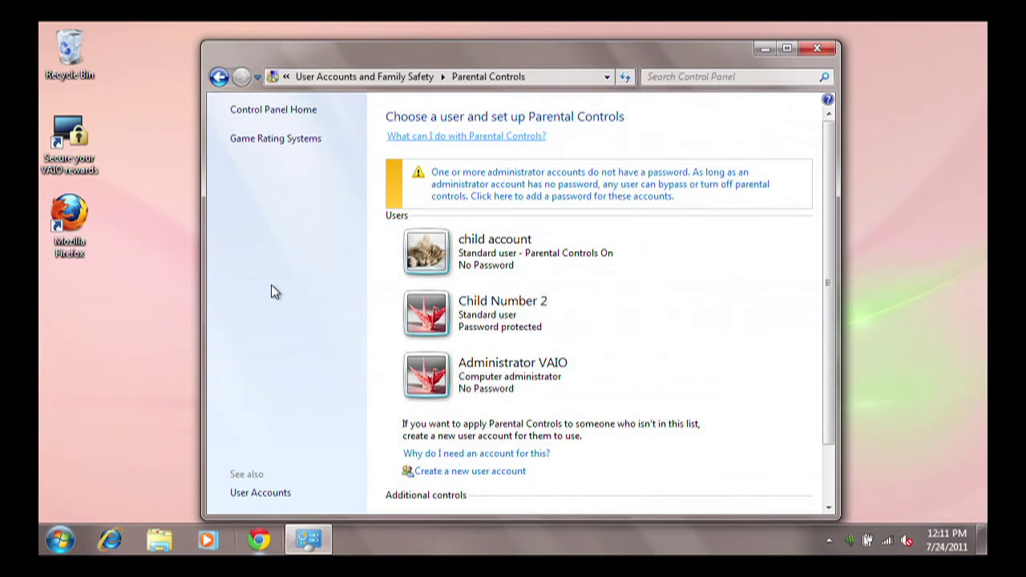
Step: Pick Child Number 2 and give Administrator VAIO a password when prompted
left_click(502, 312)
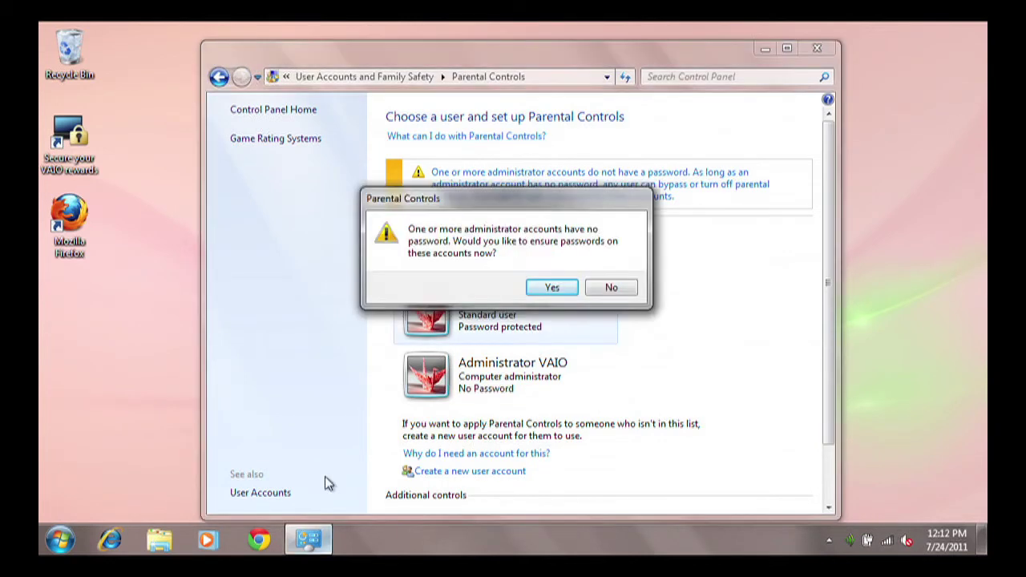
left_click(551, 287)
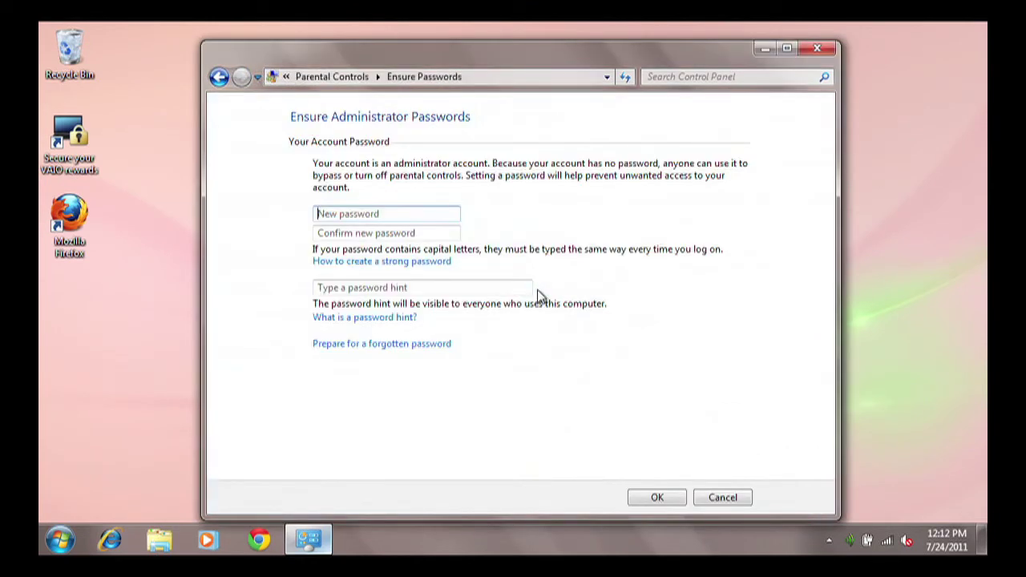
type("**")
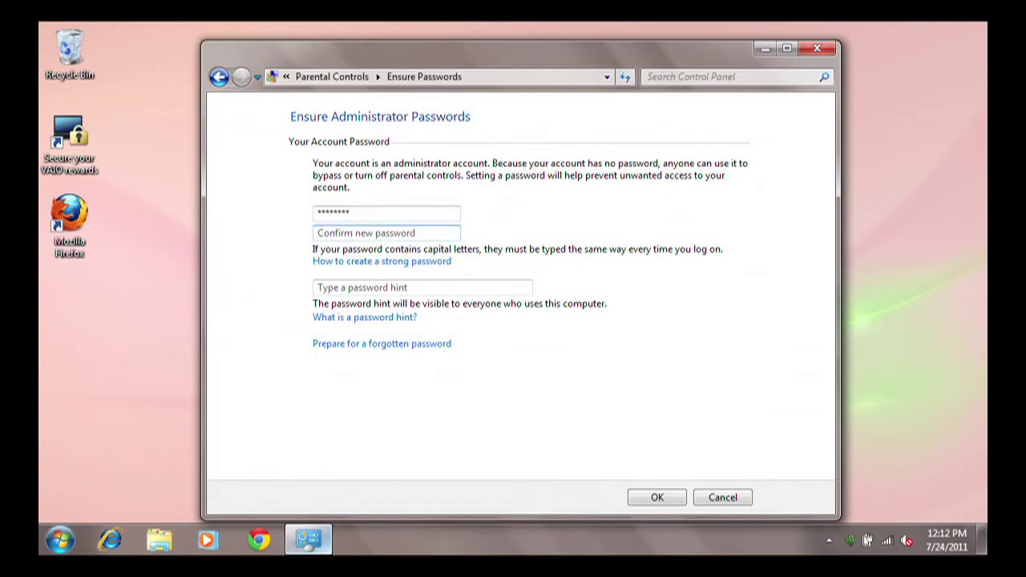
type("***")
type("*")
left_click(653, 498)
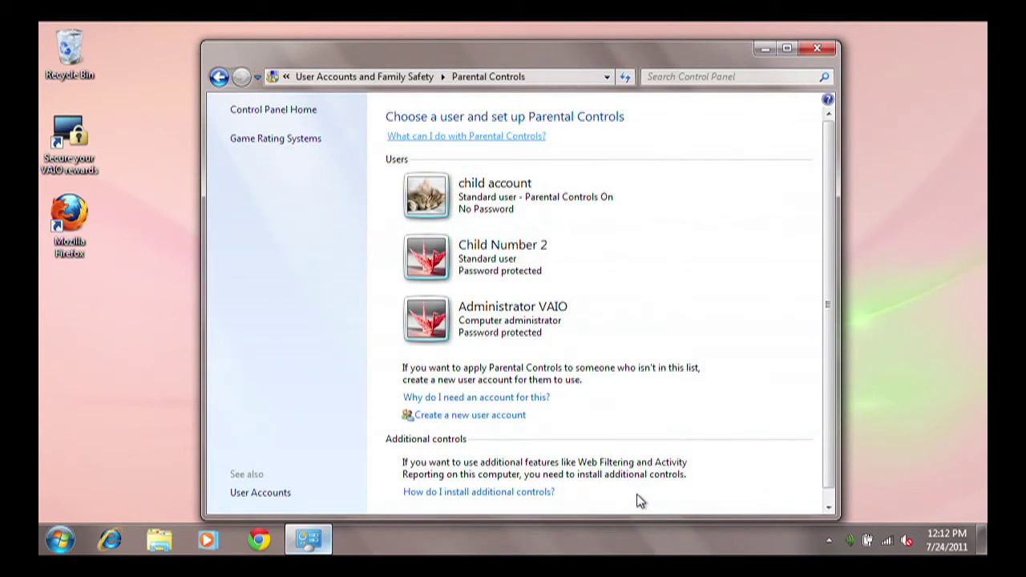
left_click(503, 253)
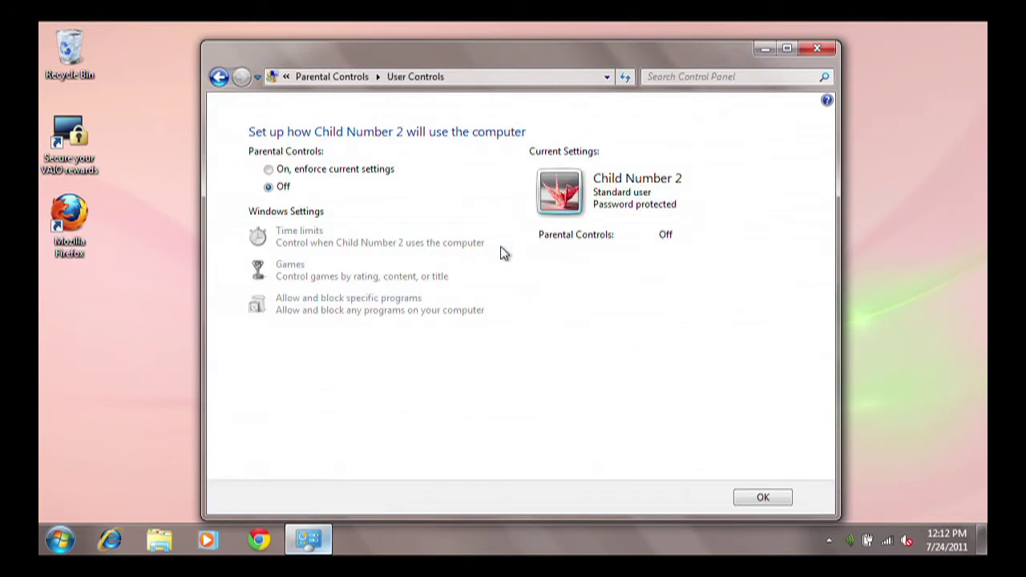
Step: Switch Child Number 2's Parental Controls to On and open its time limits grid
left_click(270, 169)
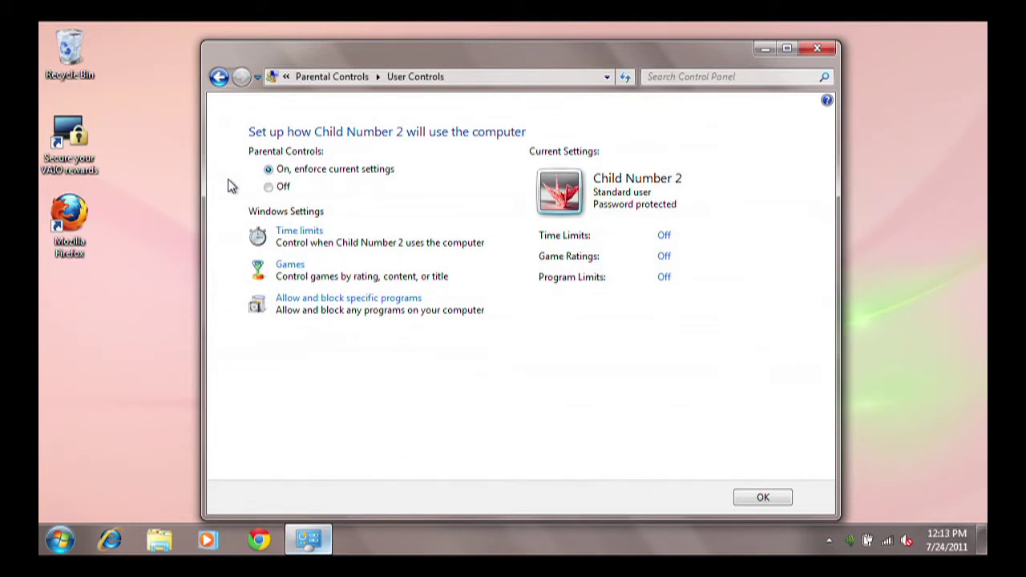
left_click(295, 232)
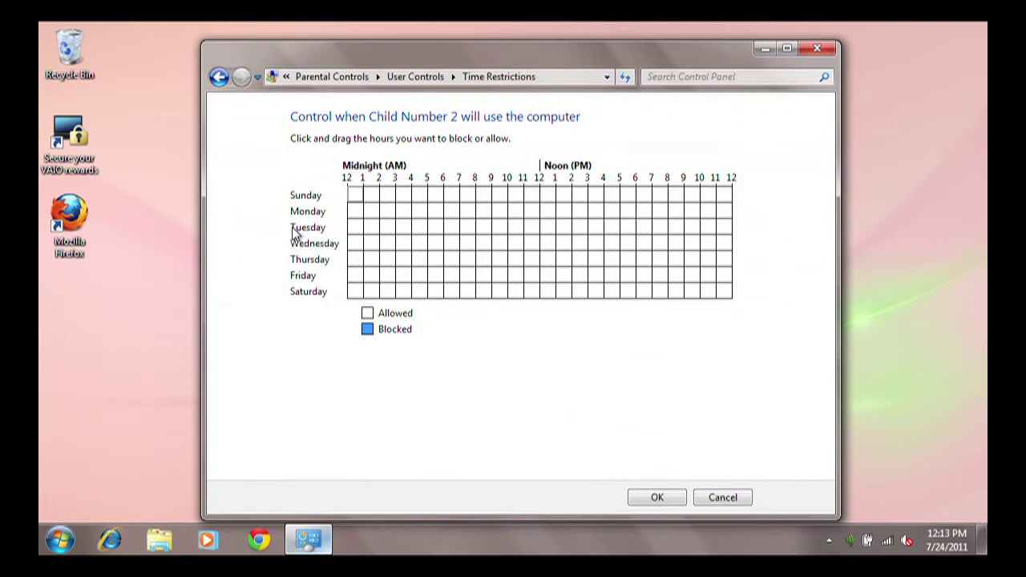
Step: Block early-morning hours from midnight on Sunday, Monday, Wednesday and Thursday
left_click(358, 198)
left_click_drag(355, 215, 435, 210)
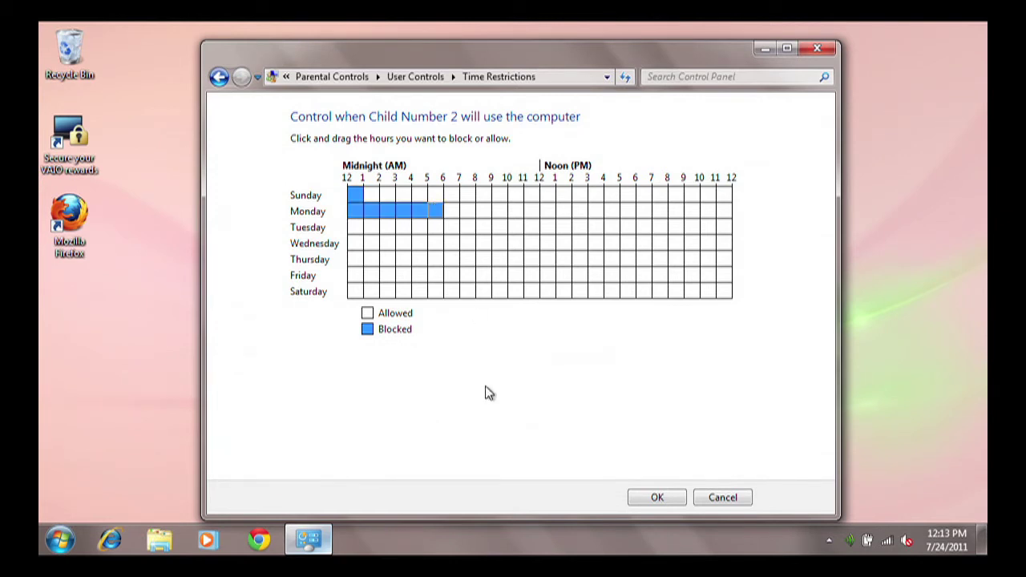
left_click(357, 244)
left_click_drag(362, 258, 375, 264)
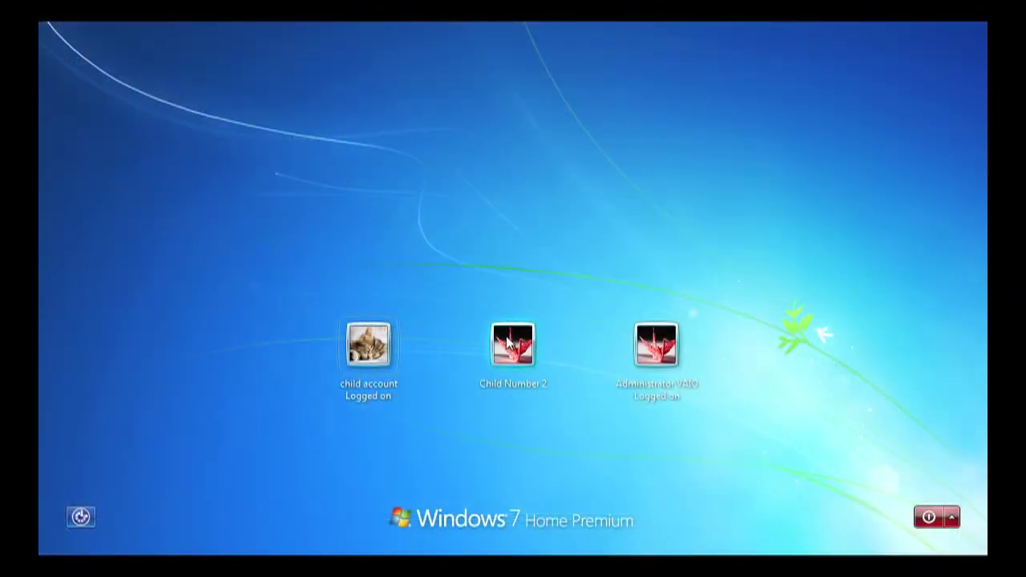
Step: Attempt to log on as Child Number 2 with its password during a blocked hour
left_click(509, 345)
type("•••")
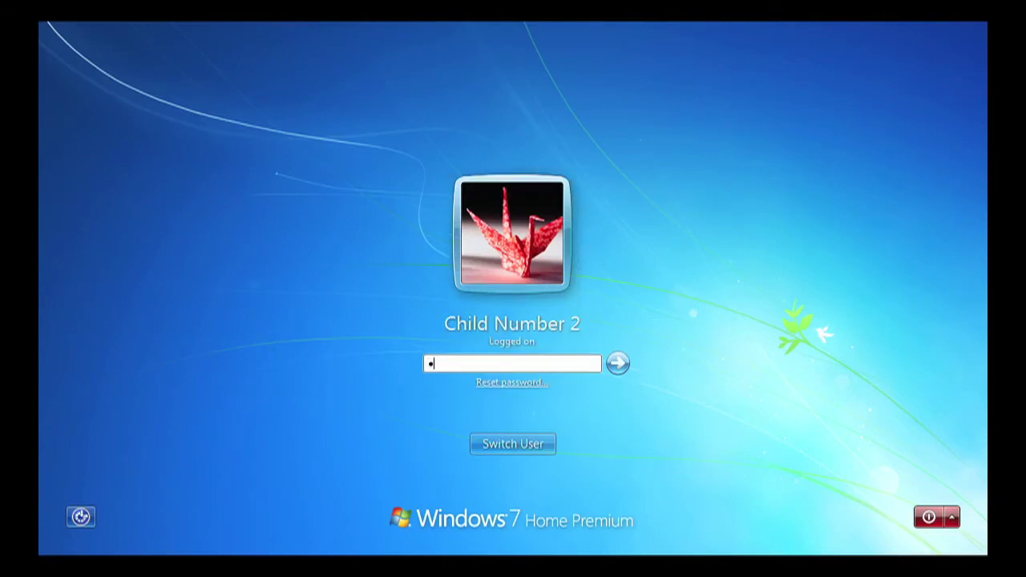
type("••••••")
key("Return")
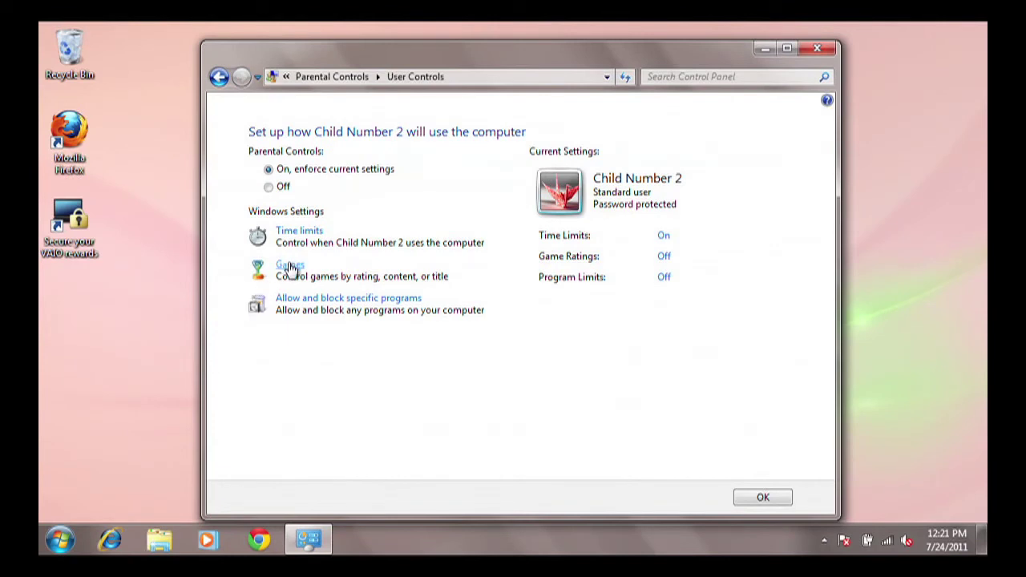
Step: Limit Child Number 2 to games rated up to EVERYONE 10+ and review per-game overrides
left_click(289, 265)
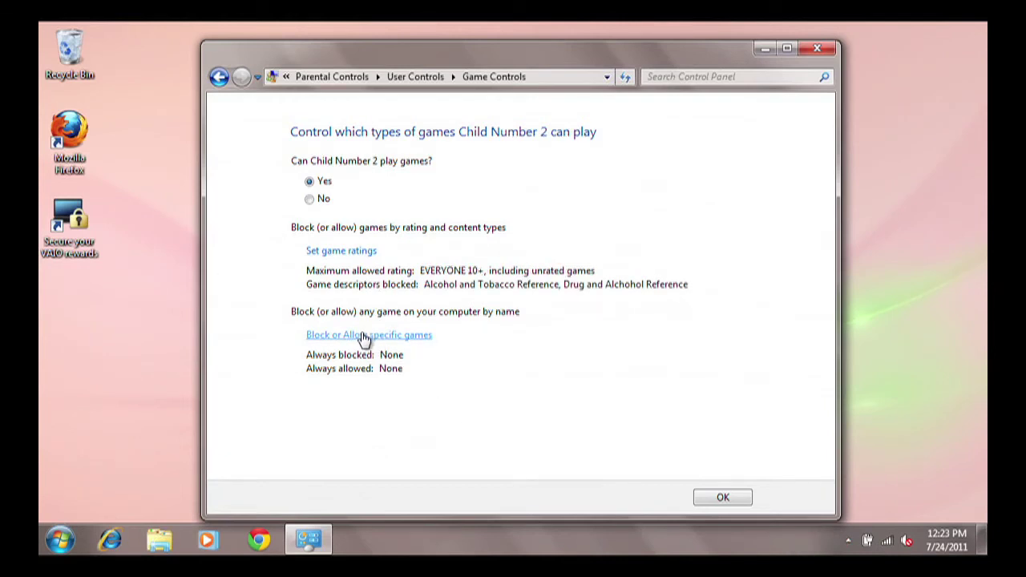
left_click(365, 336)
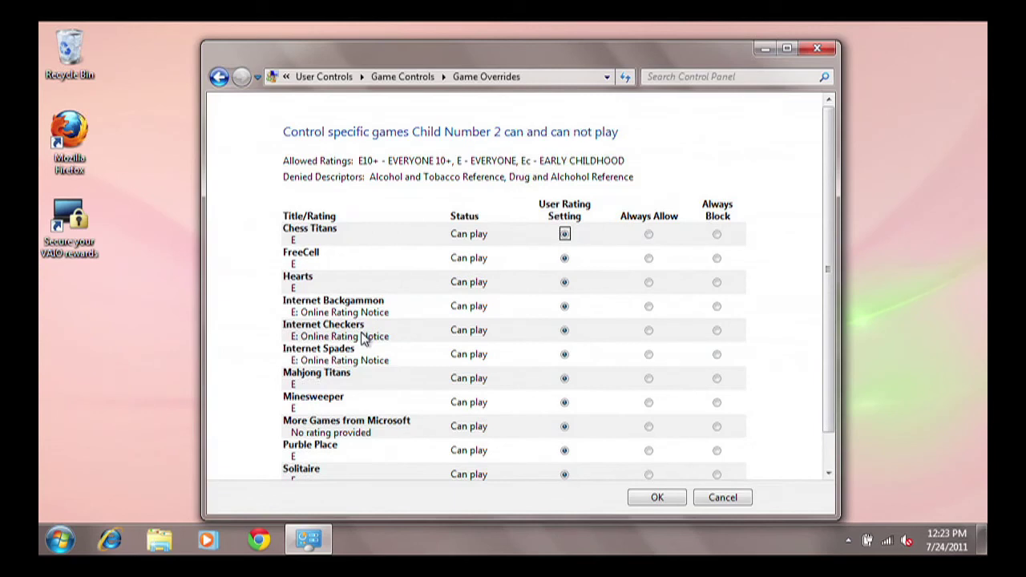
left_click(829, 472)
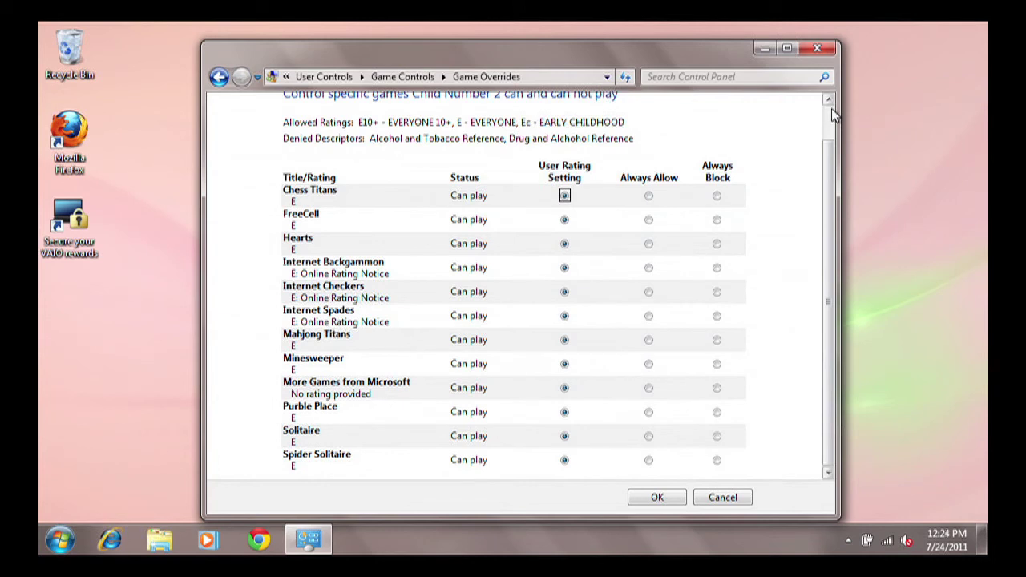
left_click(649, 499)
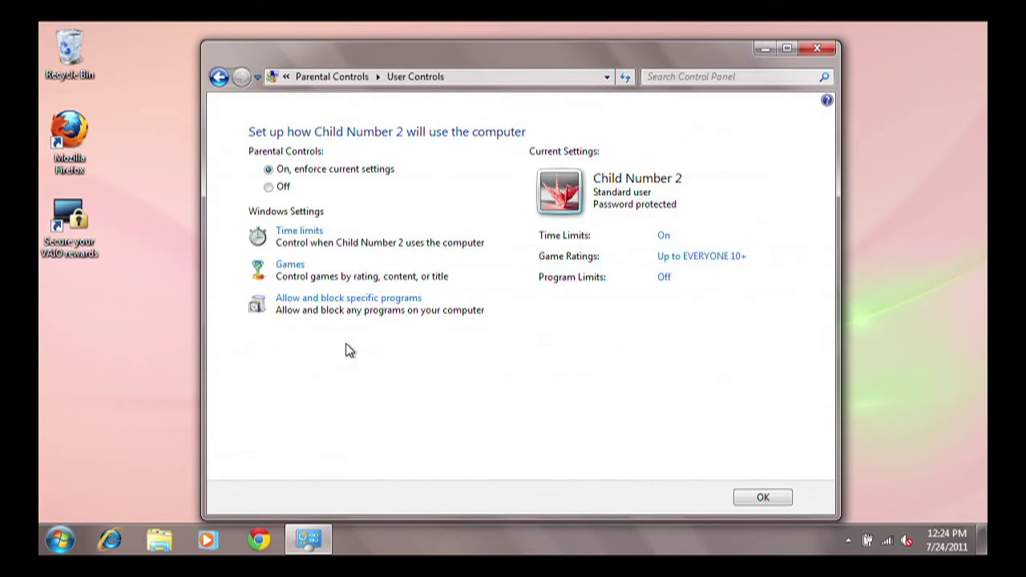
Step: Limit Child Number 2 to only allowed programs, tick uWebCam.exe in the list, and save
left_click(336, 301)
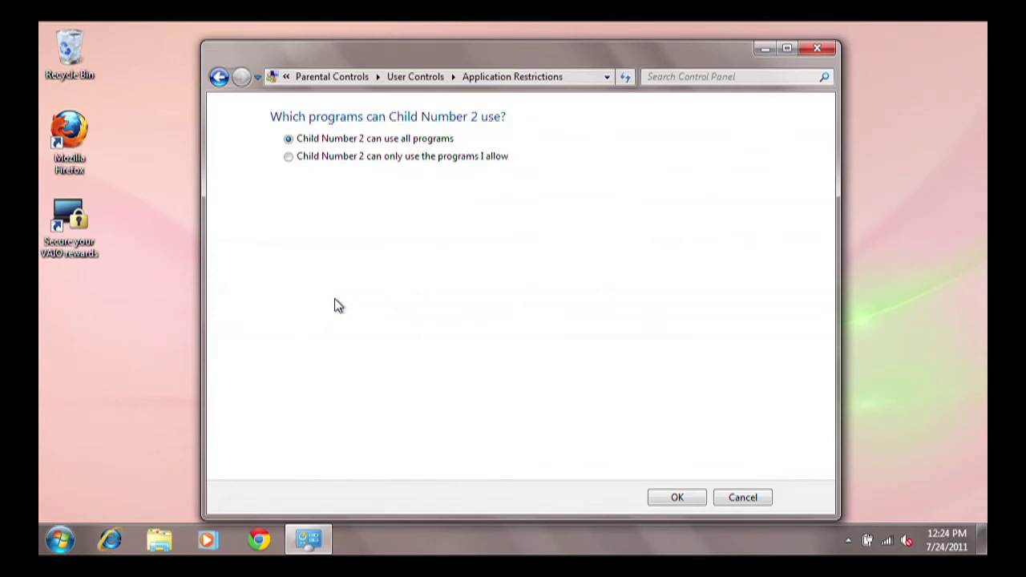
left_click(290, 157)
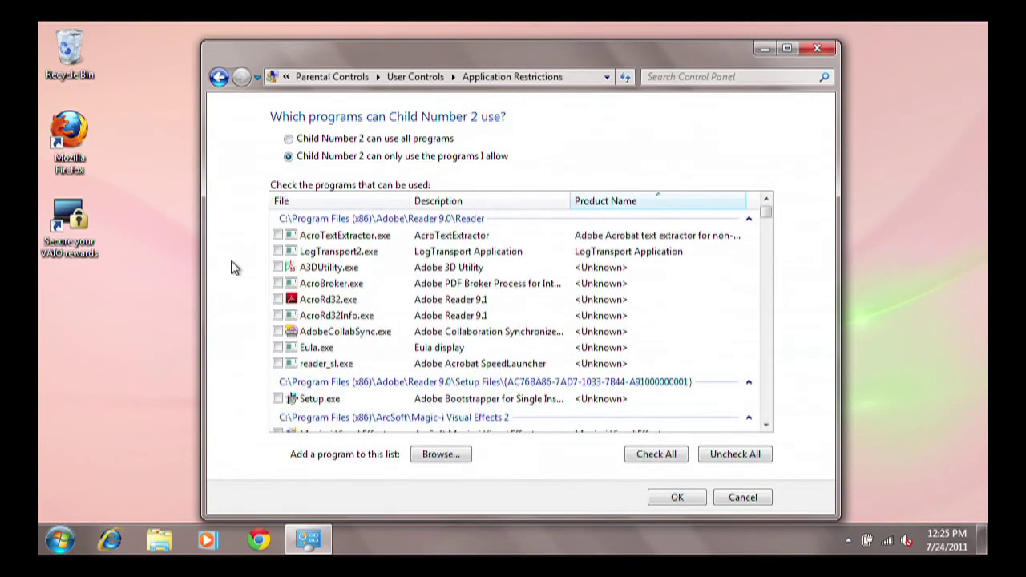
left_click(768, 424)
left_click(768, 425)
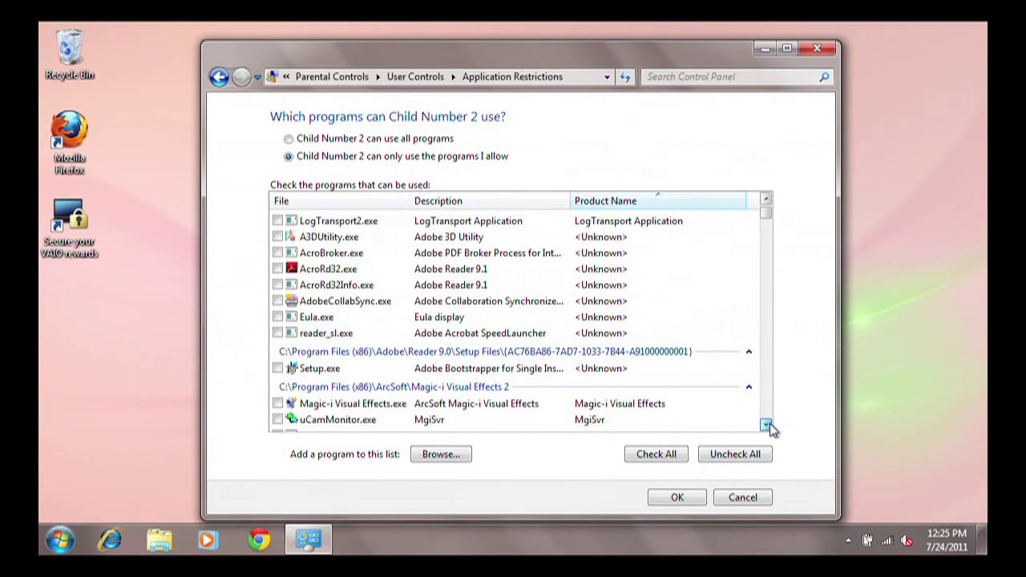
left_click_drag(767, 425, 768, 424)
left_click(768, 424)
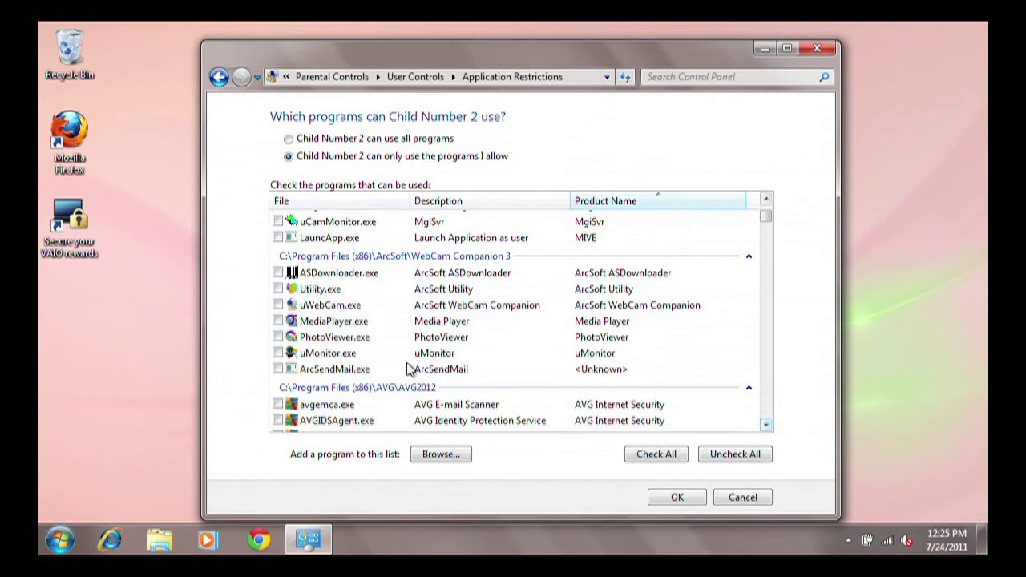
left_click(277, 306)
left_click(673, 503)
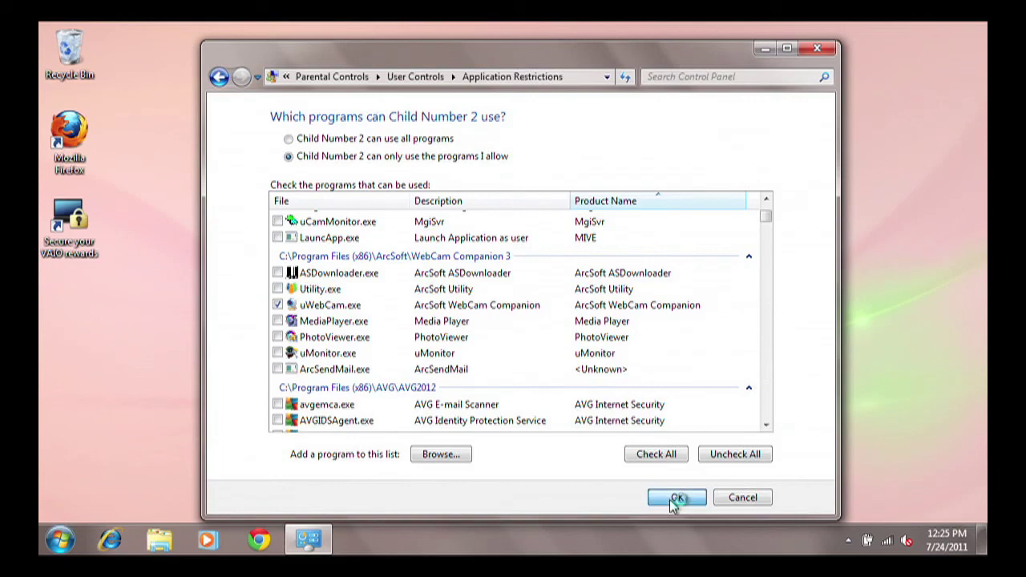